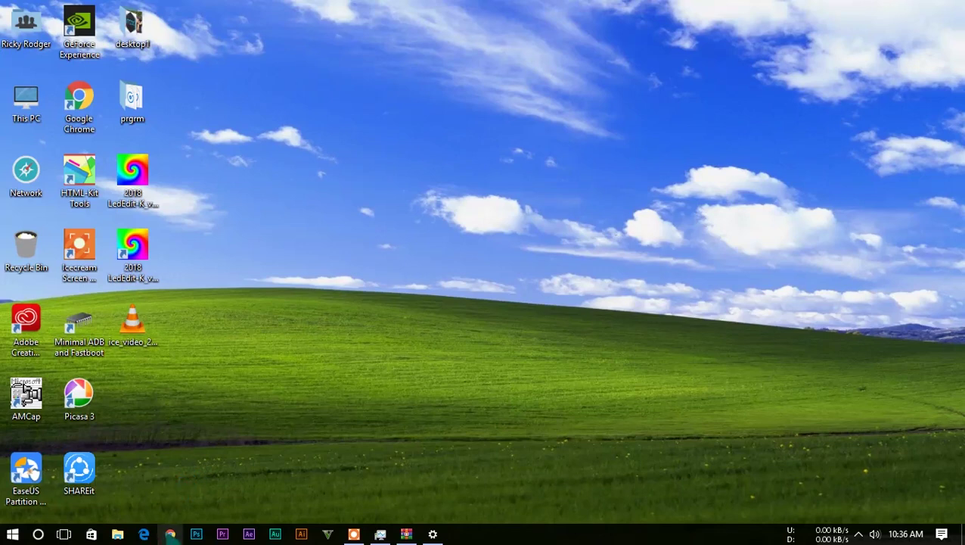
{"action": "left_click", "coordinate": [170, 534]}
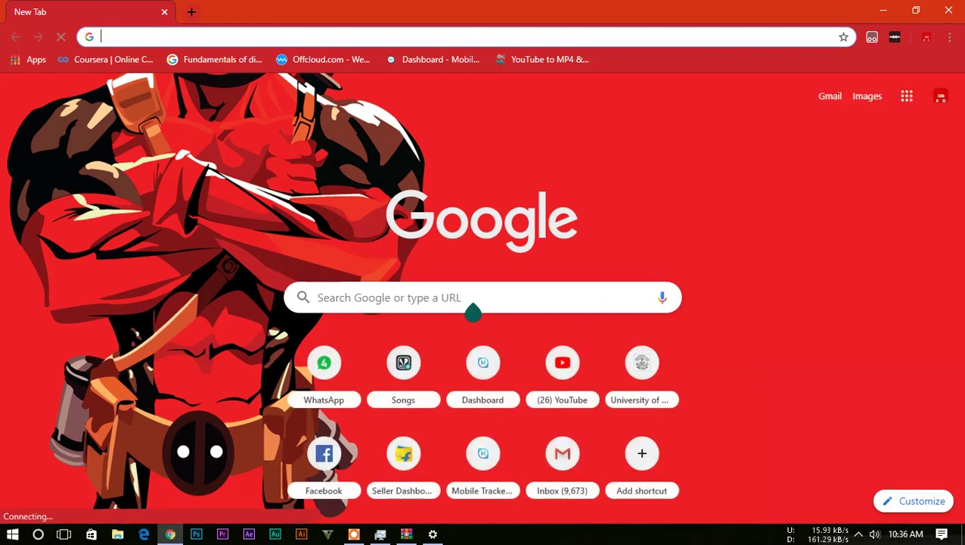
{"action": "left_click", "coordinate": [472, 308]}
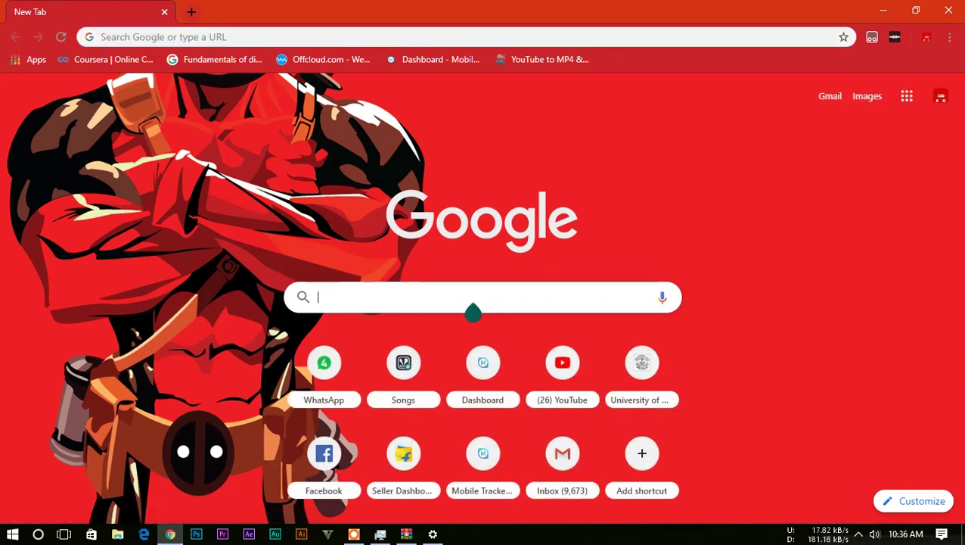
{"action": "type", "text": "led"}
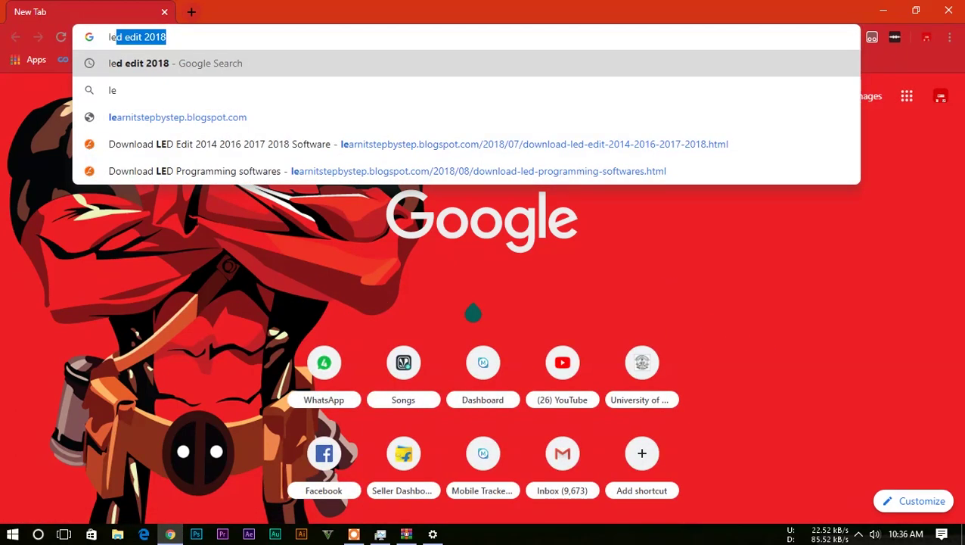
{"action": "left_click", "coordinate": [221, 65]}
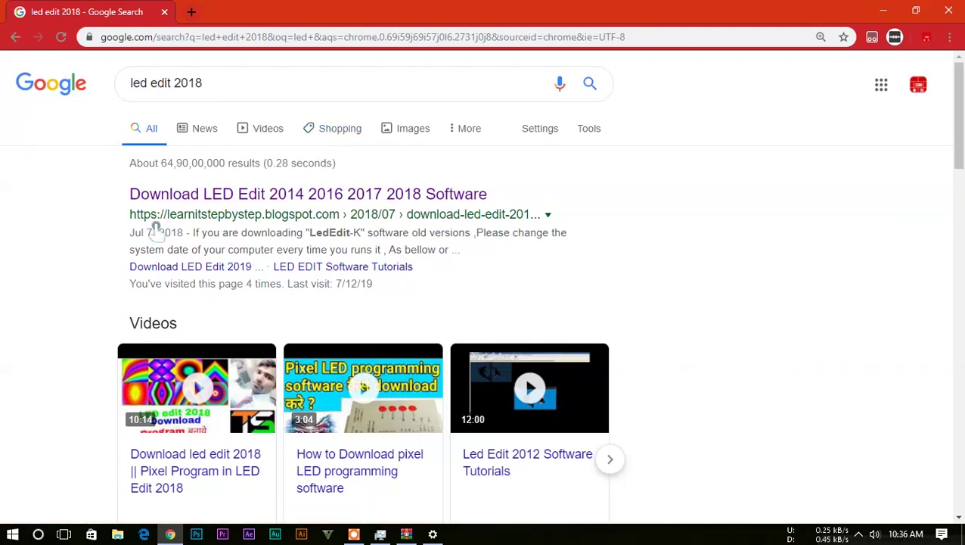
{"action": "left_click", "coordinate": [201, 198]}
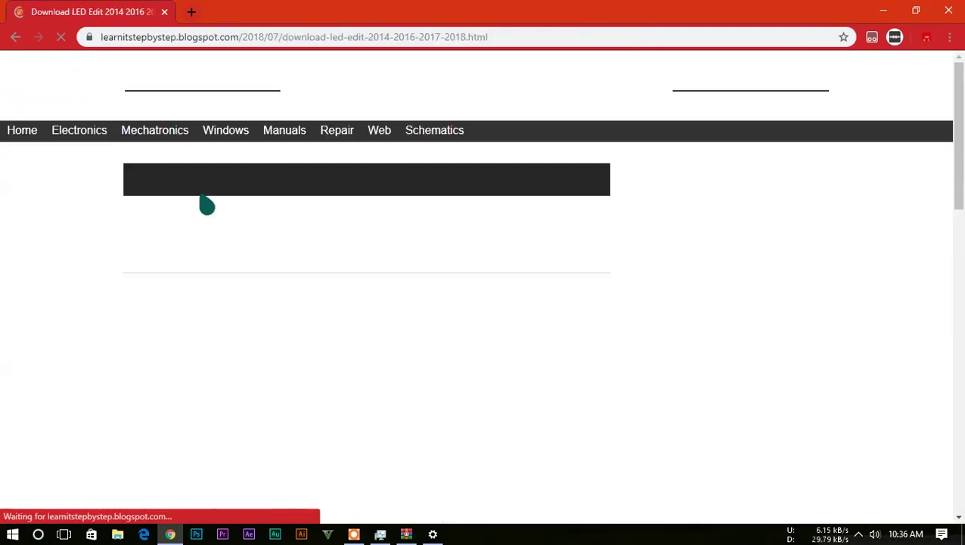
Open the download link for LEDEdit-K 2018 Version 3.53 from the LED Edit - K Versions section.
{"action": "scroll", "coordinate": [346, 258], "scroll_direction": "down", "scroll_amount": 1}
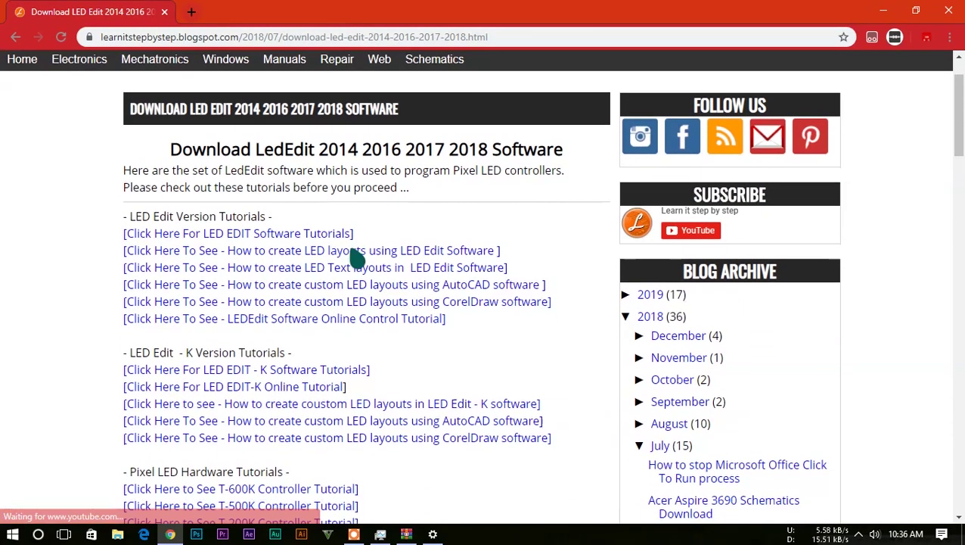
{"action": "scroll", "coordinate": [349, 254], "scroll_direction": "down", "scroll_amount": 2}
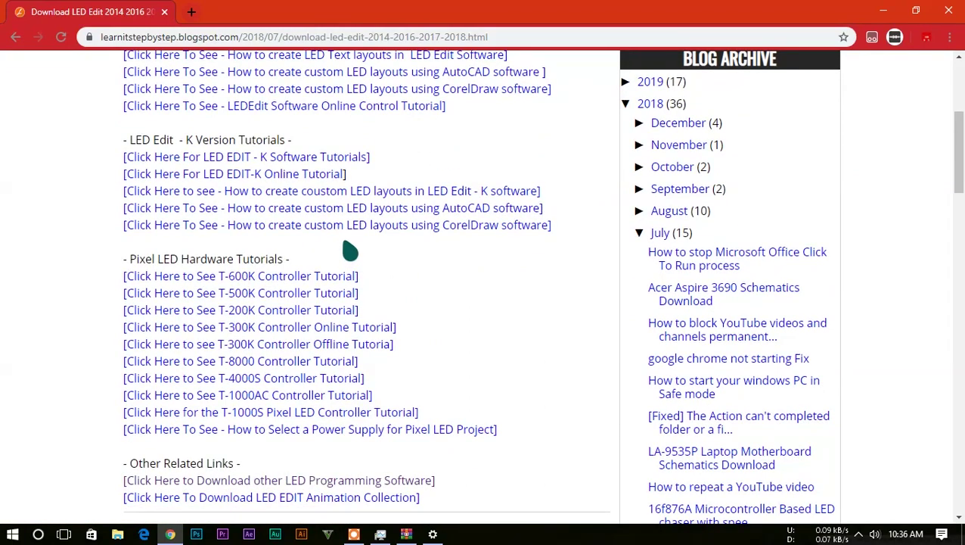
{"action": "scroll", "coordinate": [348, 254], "scroll_direction": "down", "scroll_amount": 4}
{"action": "scroll", "coordinate": [454, 215], "scroll_direction": "down", "scroll_amount": 6}
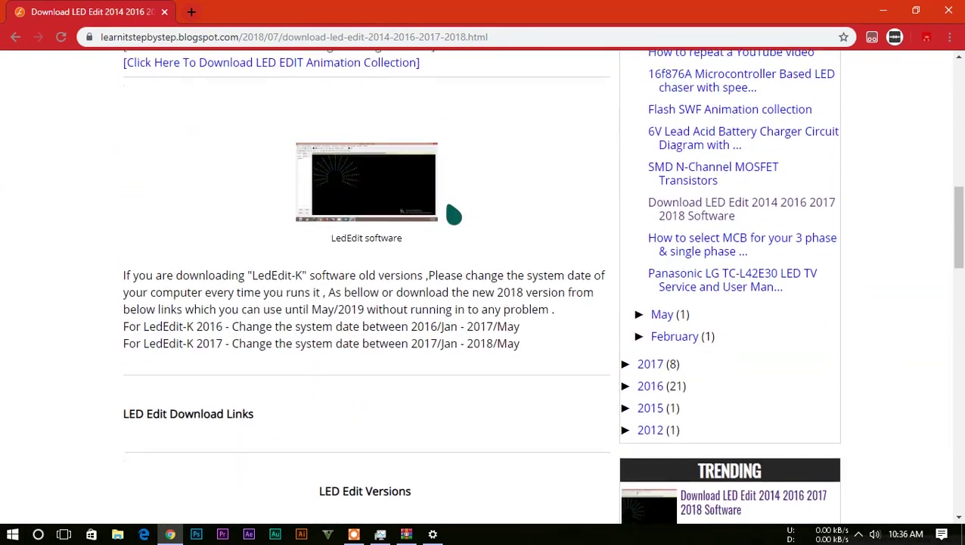
{"action": "scroll", "coordinate": [454, 215], "scroll_direction": "down", "scroll_amount": 4}
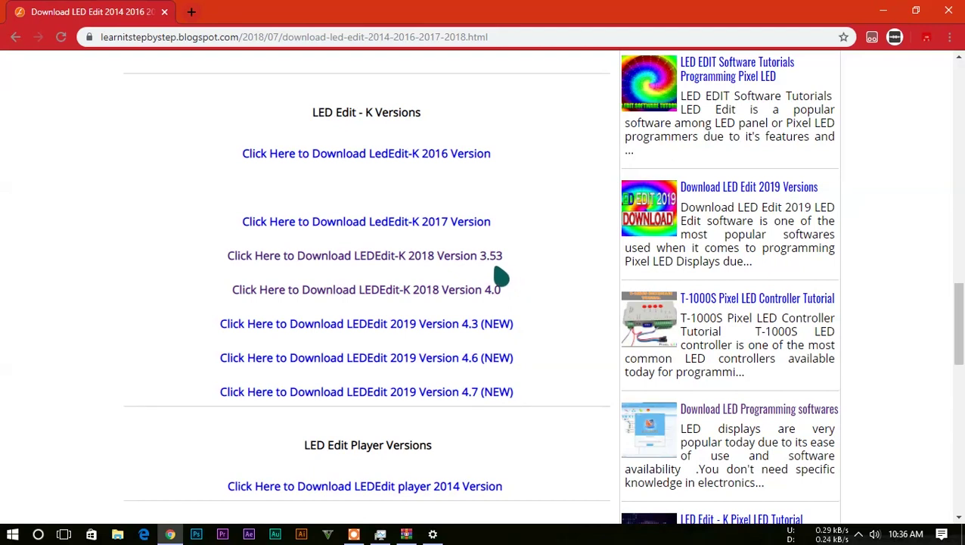
{"action": "left_click", "coordinate": [387, 259]}
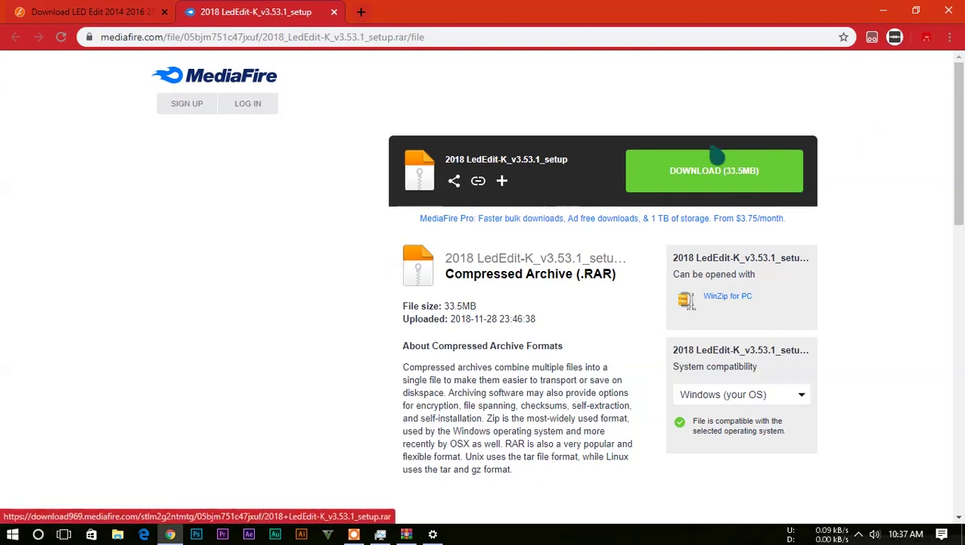
{"action": "left_click", "coordinate": [710, 179]}
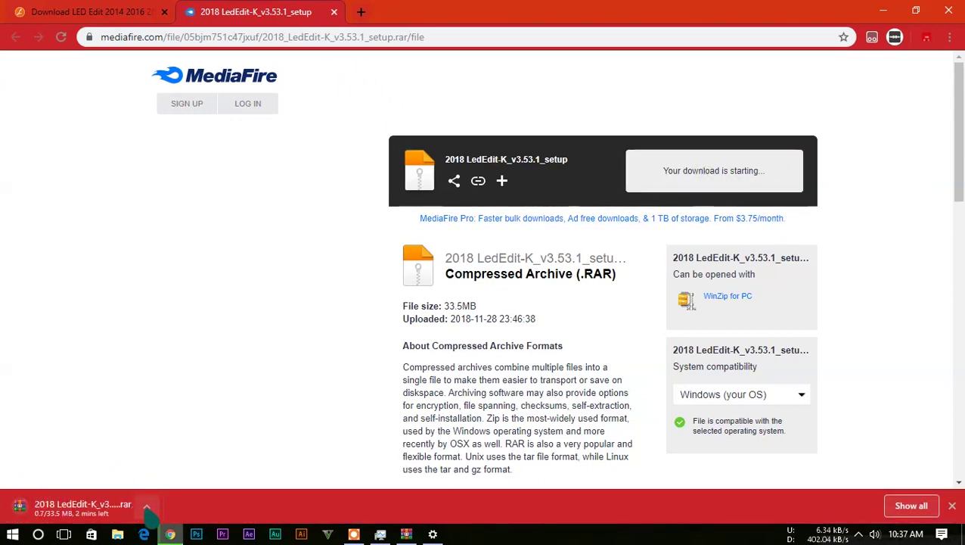
{"action": "left_click", "coordinate": [147, 509]}
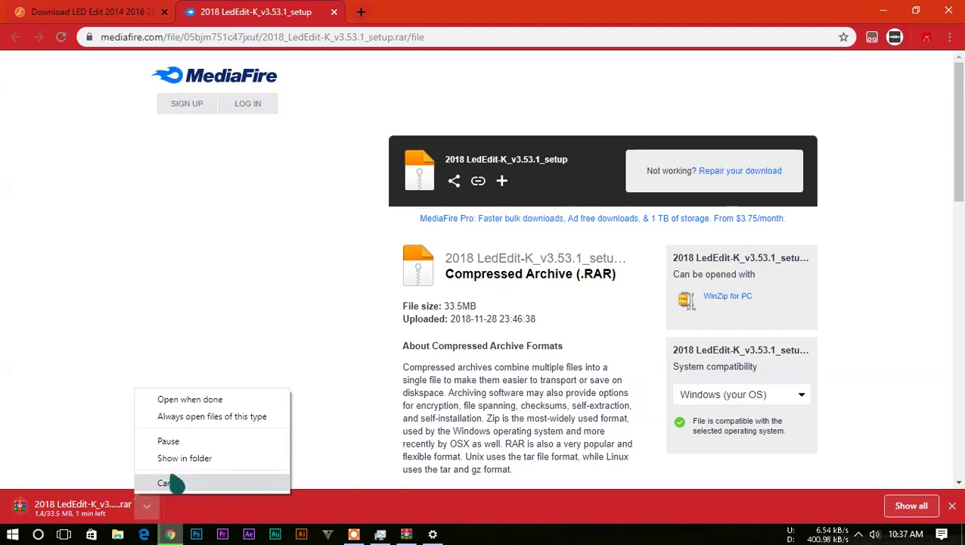
{"action": "left_click", "coordinate": [173, 482]}
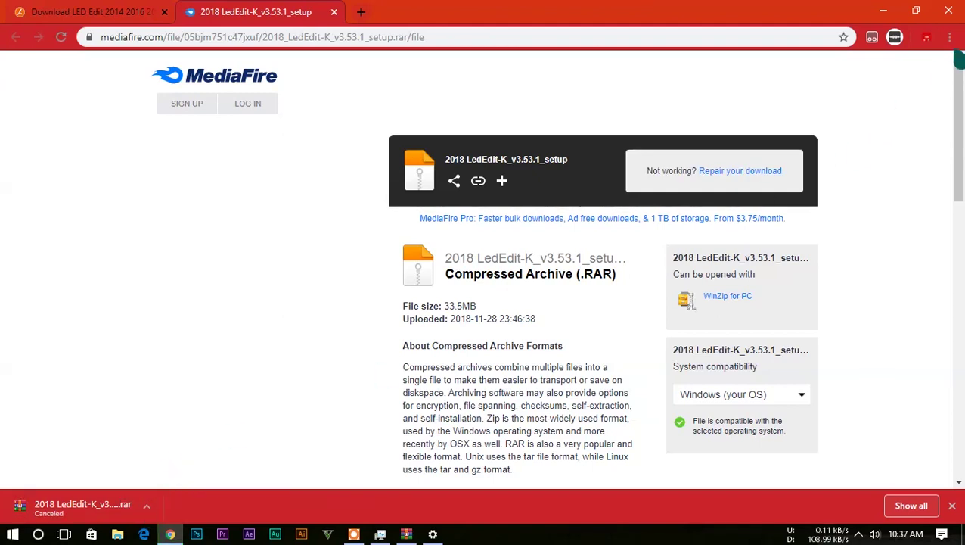
Open the previously downloaded 2018 LedEdit-K_v3.53.1_setup.rar from the browser's downloads list and dismiss the WinRAR licence reminder.
{"action": "left_click", "coordinate": [950, 37]}
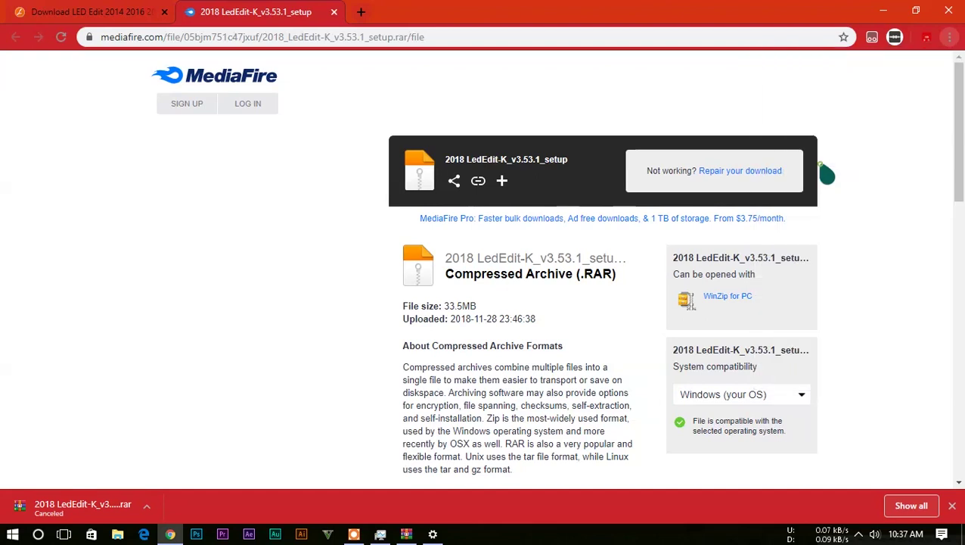
{"action": "left_click", "coordinate": [820, 163]}
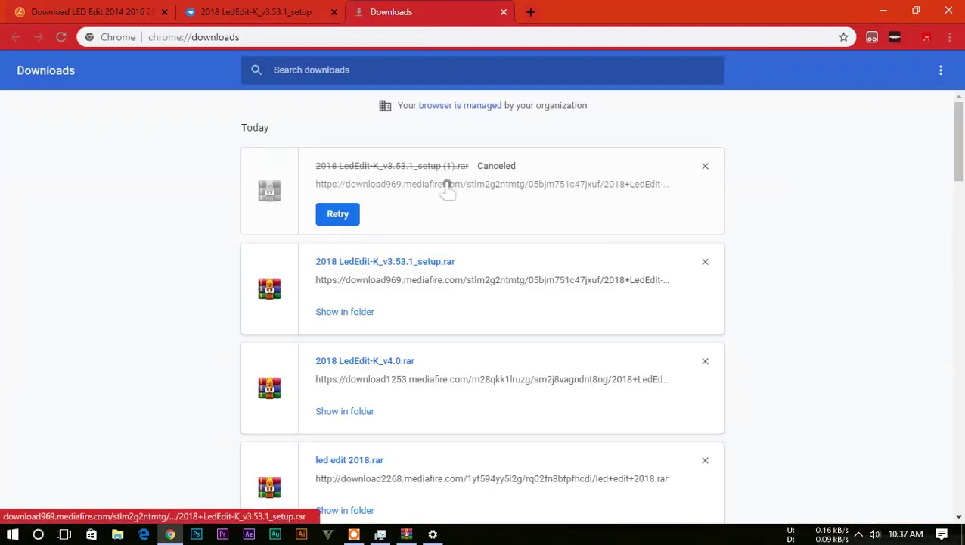
{"action": "scroll", "coordinate": [454, 197], "scroll_direction": "down", "scroll_amount": 1}
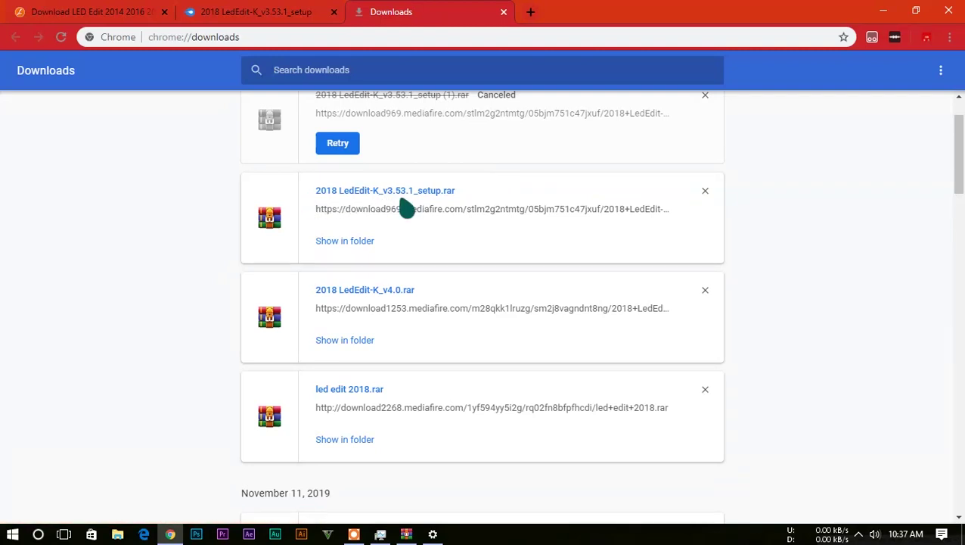
{"action": "left_click", "coordinate": [357, 191]}
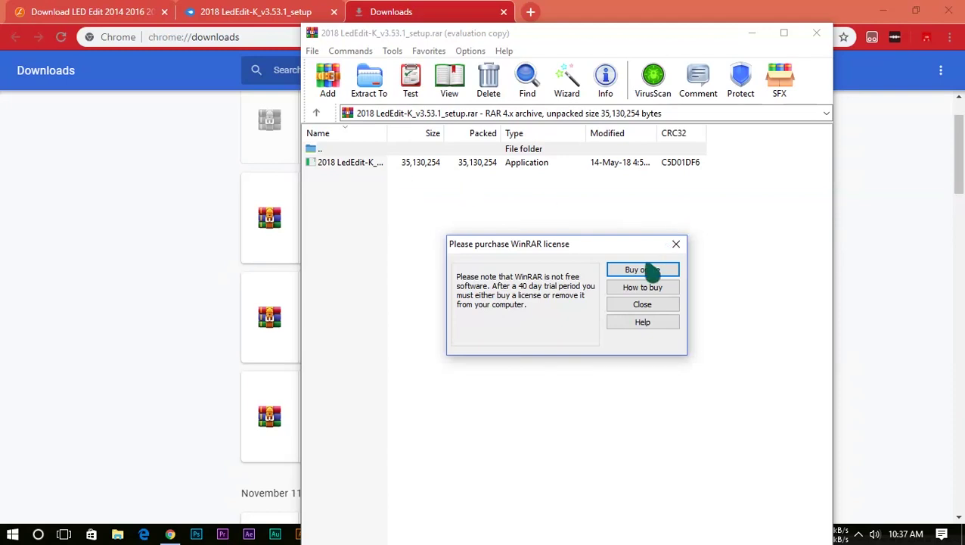
{"action": "left_click", "coordinate": [660, 307]}
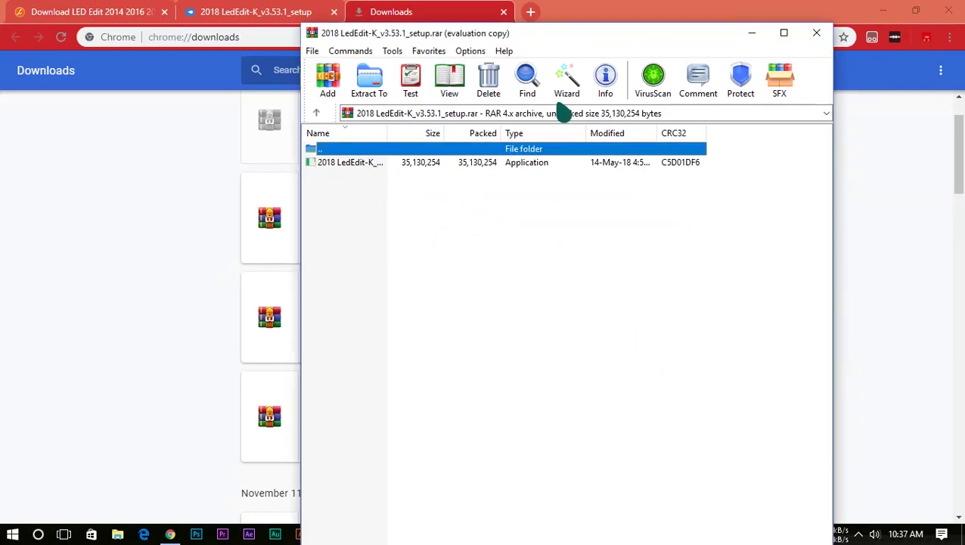
Extract the LedEdit-K setup application from the archive to the desktop, replacing the existing file there.
{"action": "left_click", "coordinate": [399, 235]}
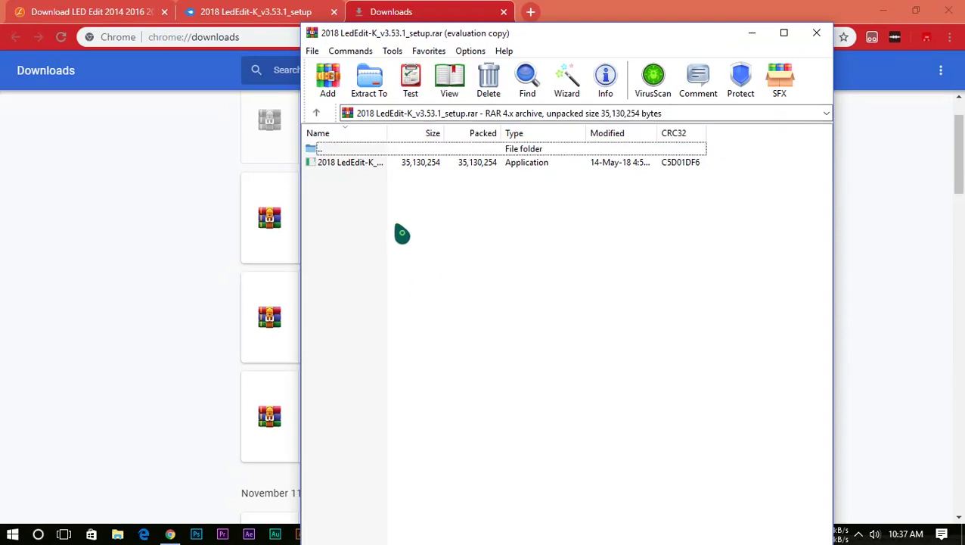
{"action": "left_click", "coordinate": [339, 167]}
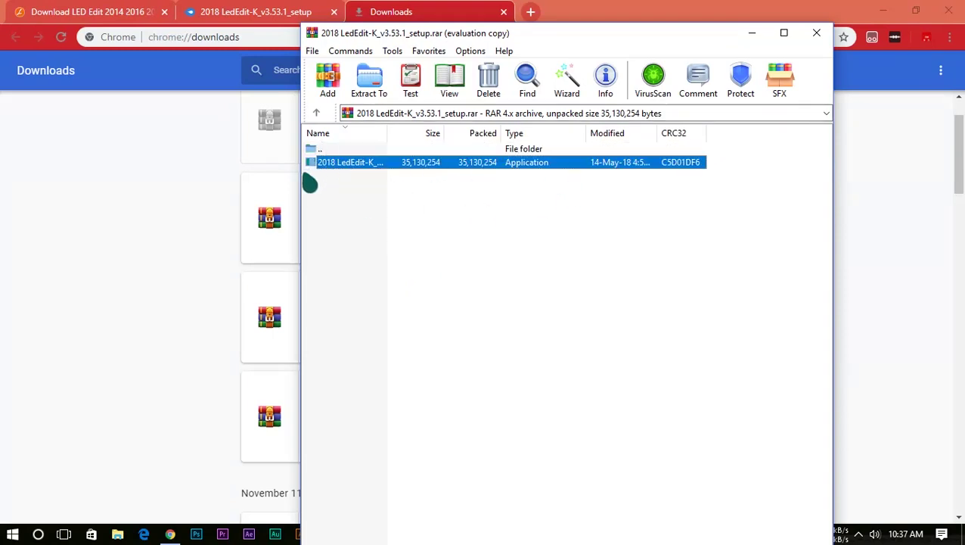
{"action": "double_click", "coordinate": [353, 165]}
{"action": "left_click_drag", "start_coordinate": [353, 164], "coordinate": [317, 365]}
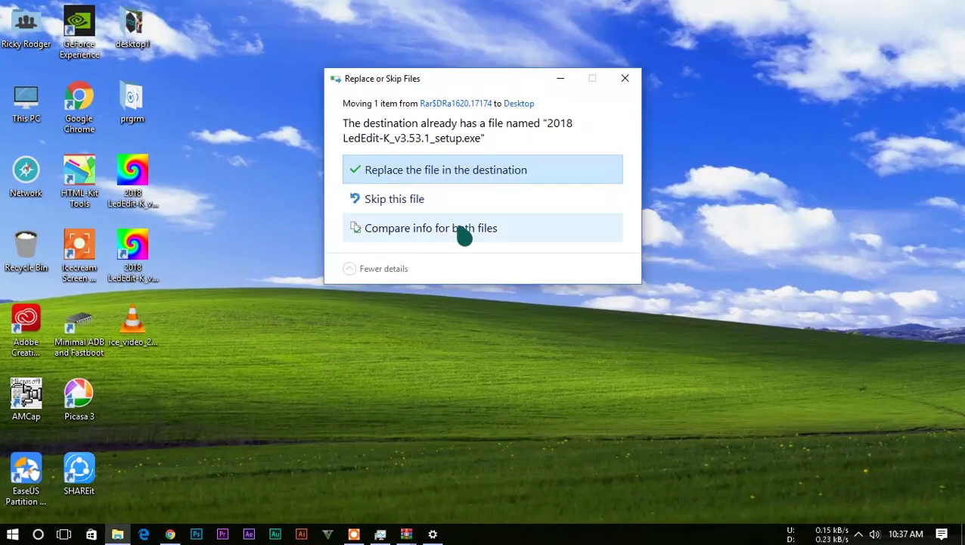
{"action": "left_click", "coordinate": [454, 177]}
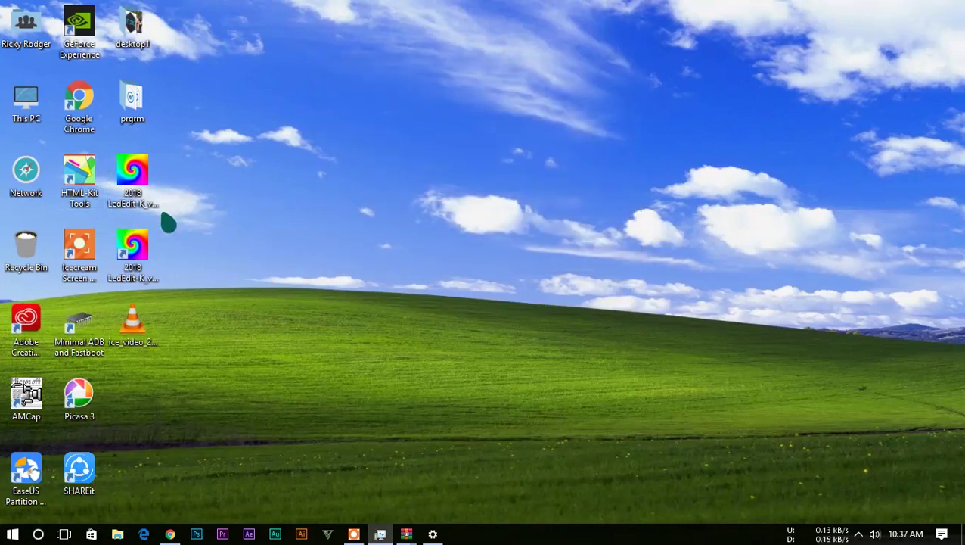
Run the 2018 LedEdit-K_v3.53.1 setup from the desktop and accept the default destination and Start Menu folders.
{"action": "double_click", "coordinate": [140, 175]}
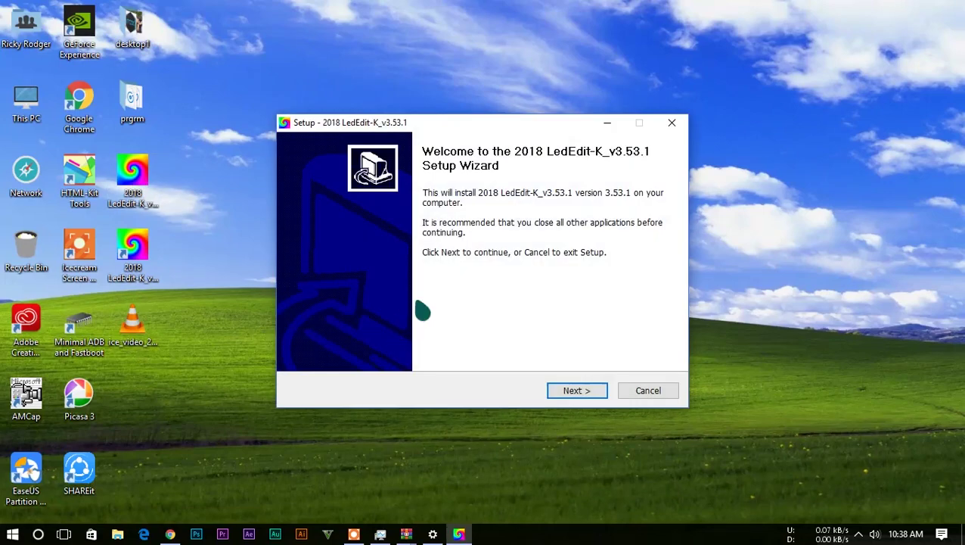
{"action": "left_click", "coordinate": [575, 391]}
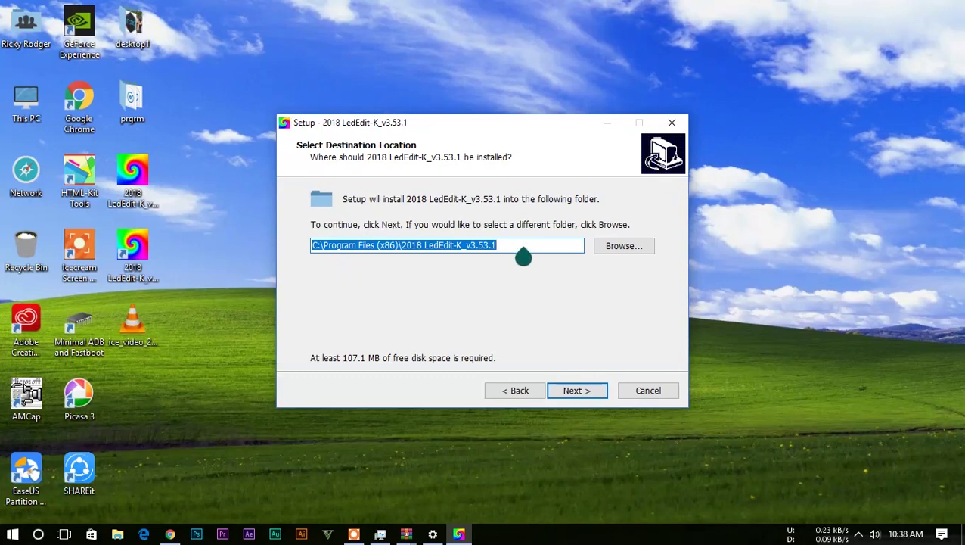
{"action": "left_click", "coordinate": [595, 395]}
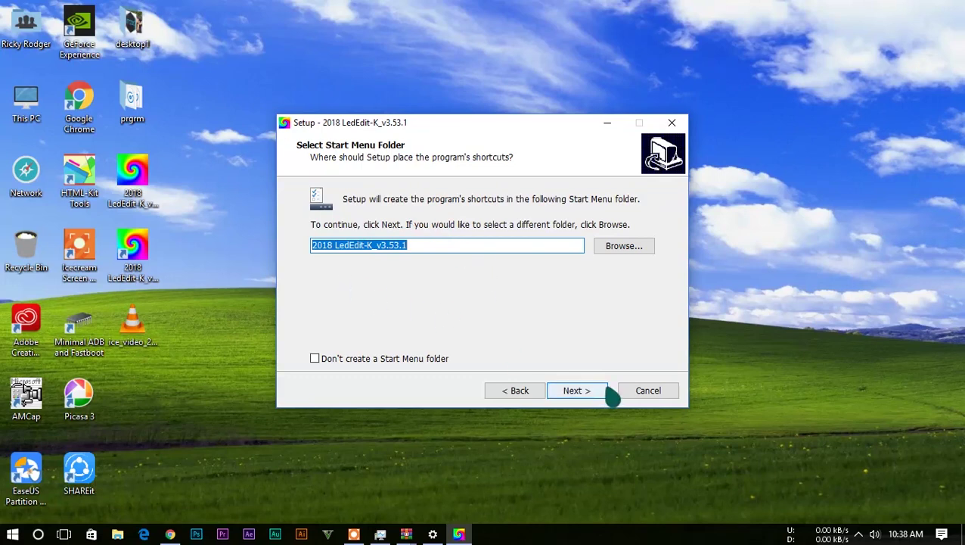
{"action": "left_click", "coordinate": [593, 396]}
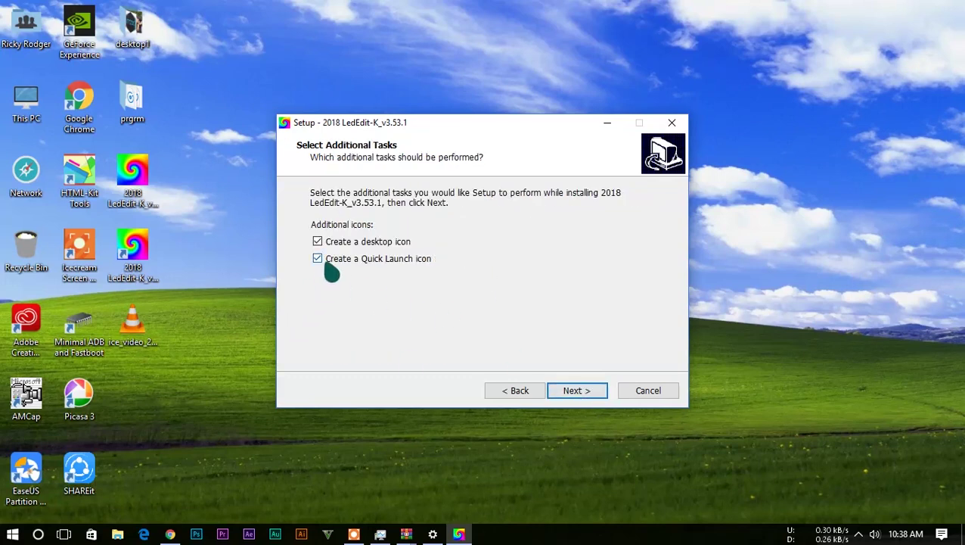
Install LedEdit-K with both the desktop icon and the Quick Launch icon enabled.
{"action": "left_click", "coordinate": [318, 242]}
{"action": "left_click", "coordinate": [318, 258]}
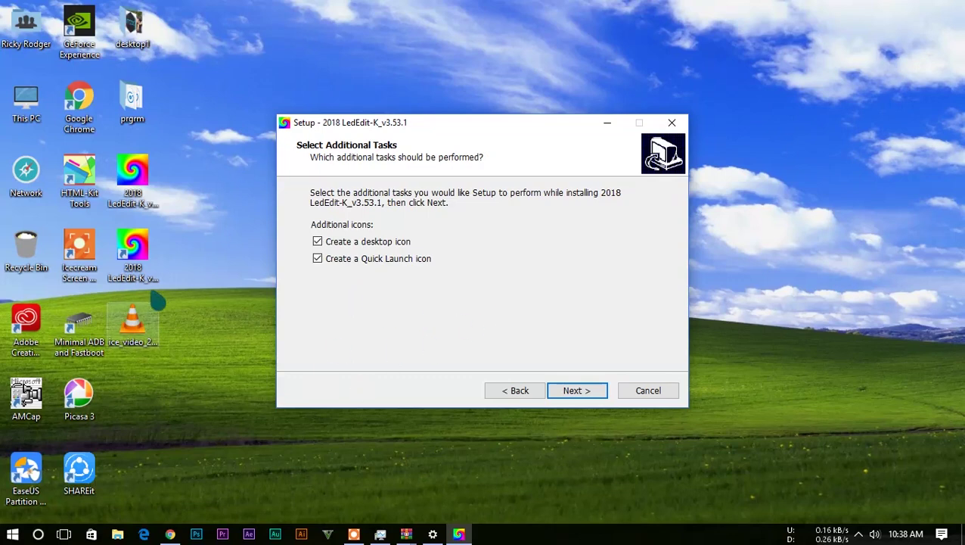
{"action": "left_click", "coordinate": [587, 392]}
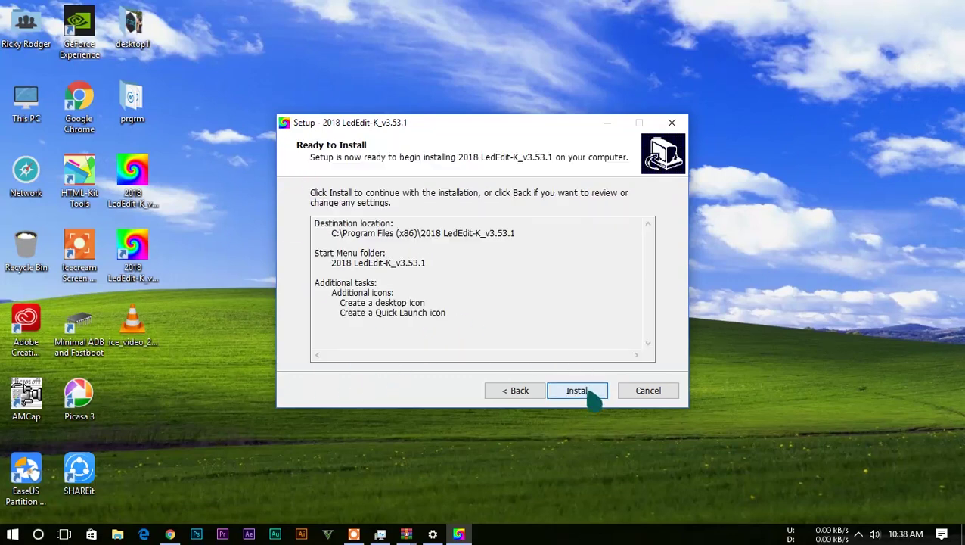
{"action": "left_click", "coordinate": [592, 399]}
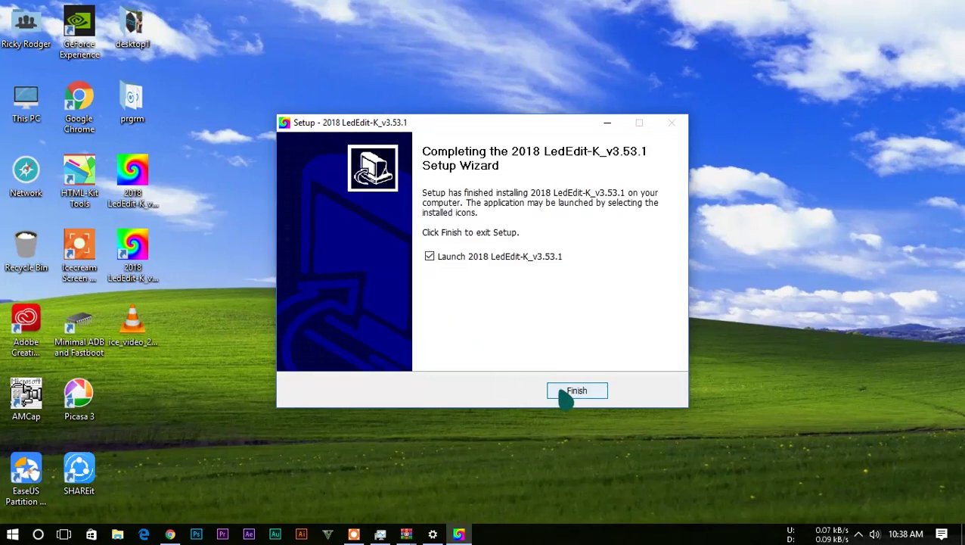
Finish the setup with automatic launch turned off, and start LedEdit-K from its desktop shortcut.
{"action": "left_click", "coordinate": [430, 256]}
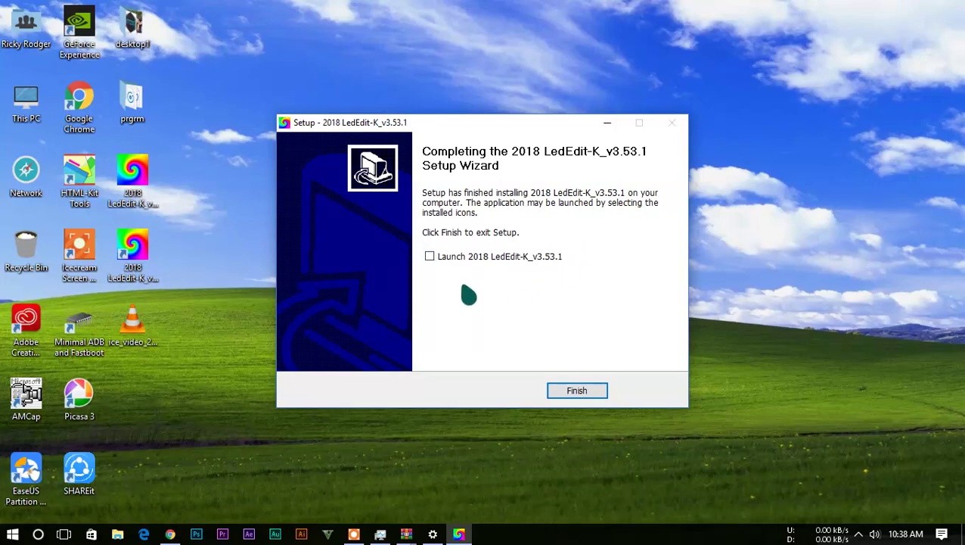
{"action": "left_click", "coordinate": [570, 392]}
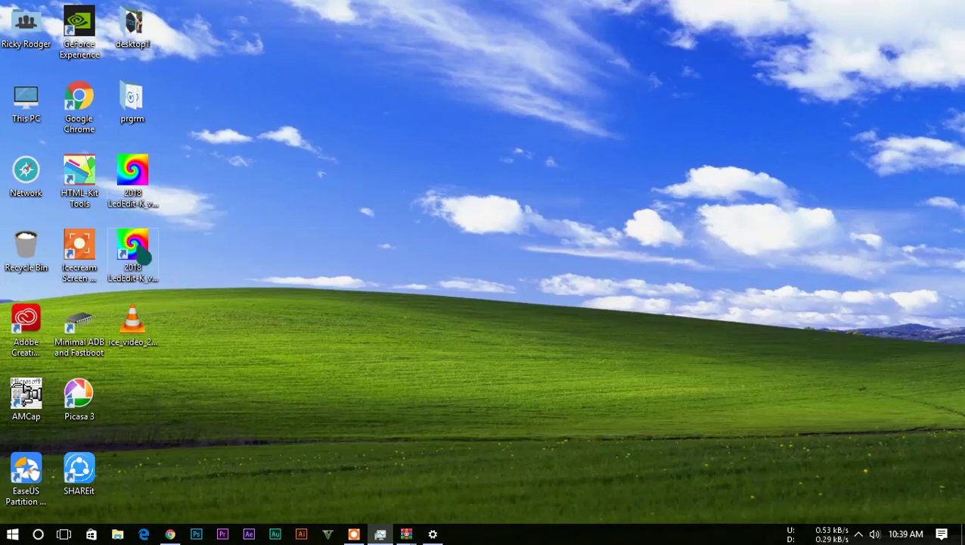
{"action": "left_click", "coordinate": [148, 259]}
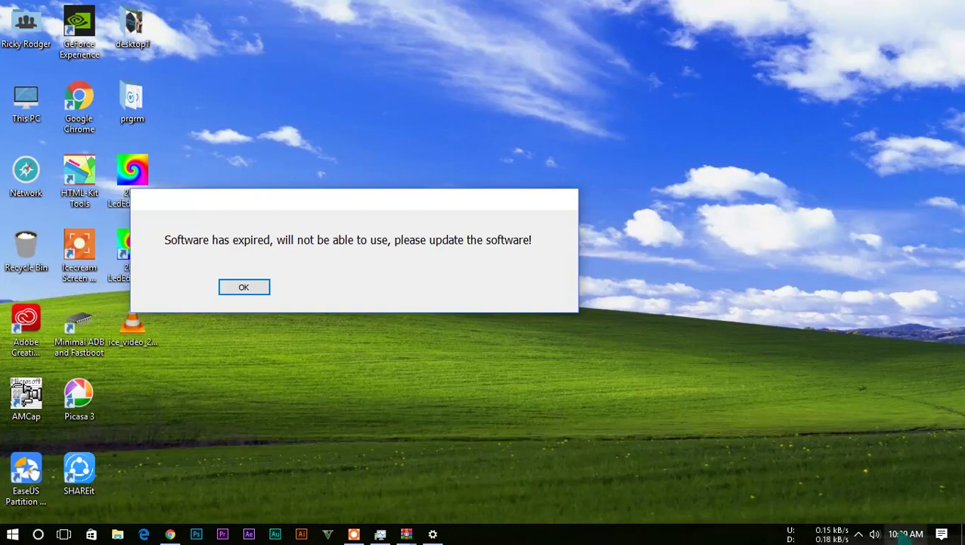
Search Windows for "date" and open the Date & time settings.
{"action": "left_click", "coordinate": [899, 532]}
{"action": "left_click", "coordinate": [899, 532]}
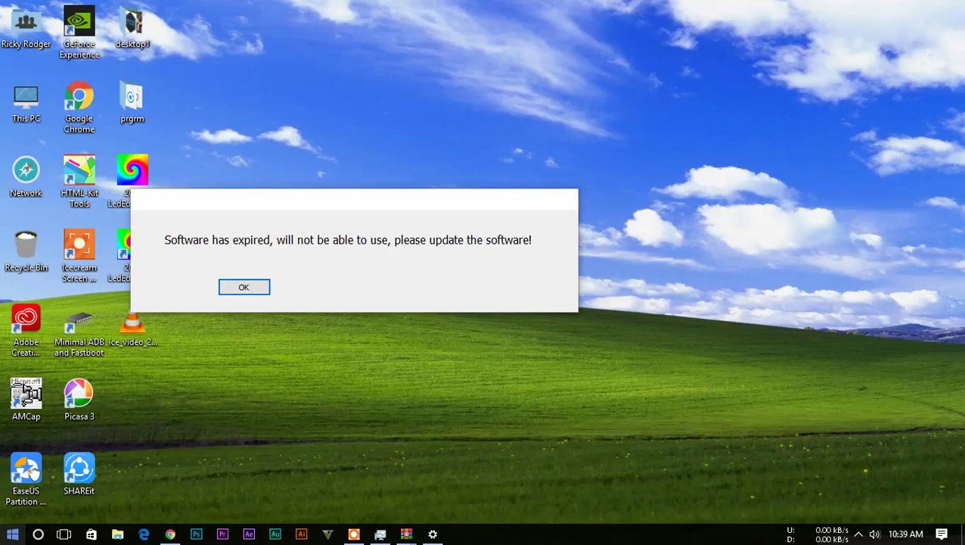
{"action": "left_click", "coordinate": [12, 533]}
{"action": "type", "text": "dat"}
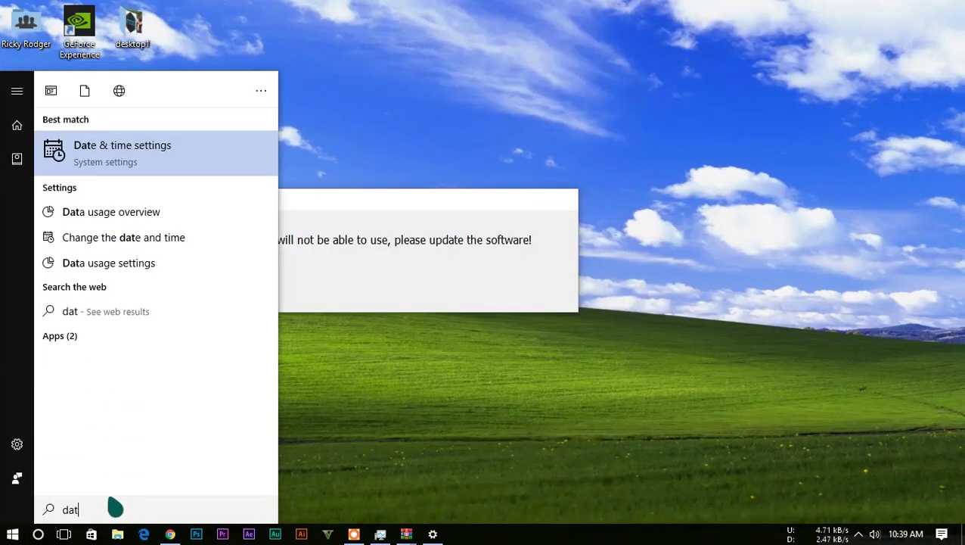
{"action": "type", "text": "e"}
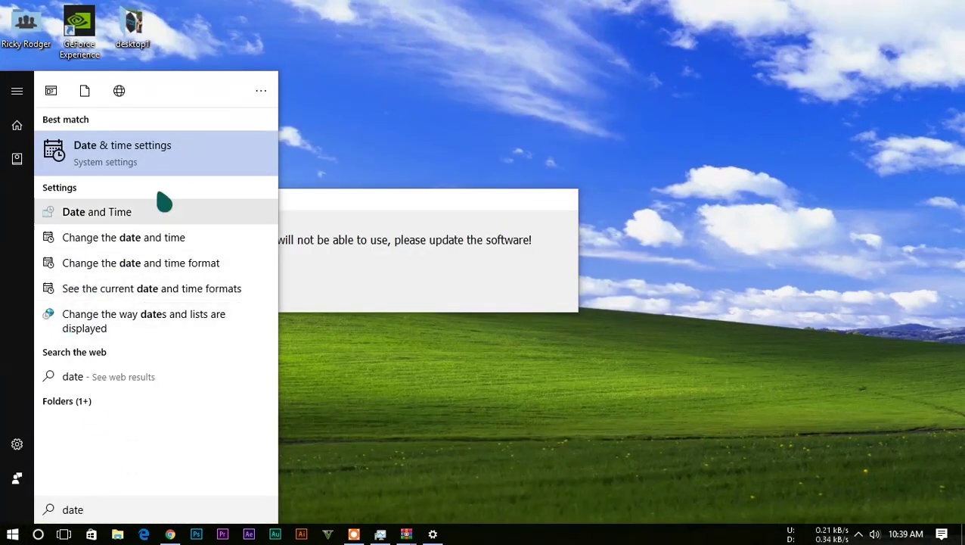
{"action": "left_click", "coordinate": [157, 160]}
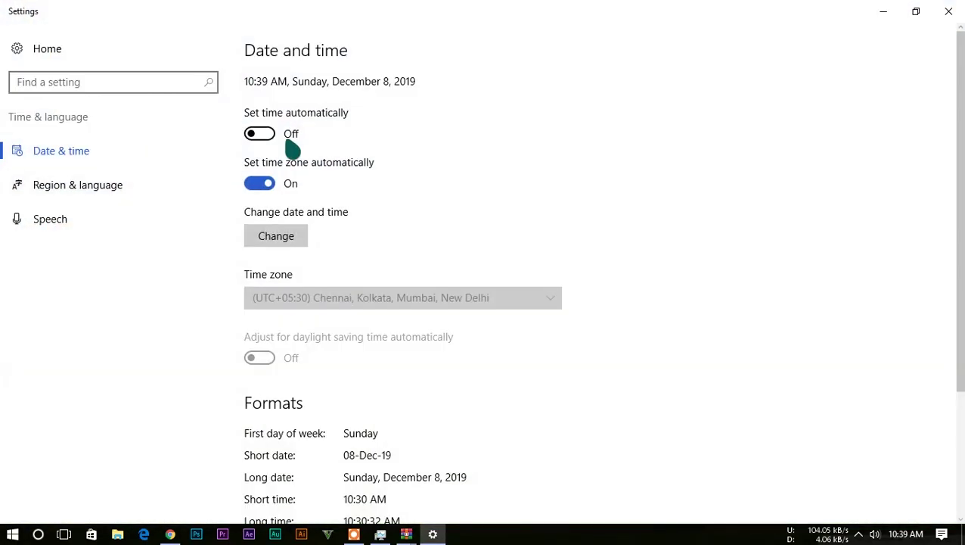
Switch automatic time setting on and back off, and set the year of the system date to 2017.
{"action": "left_click", "coordinate": [259, 133]}
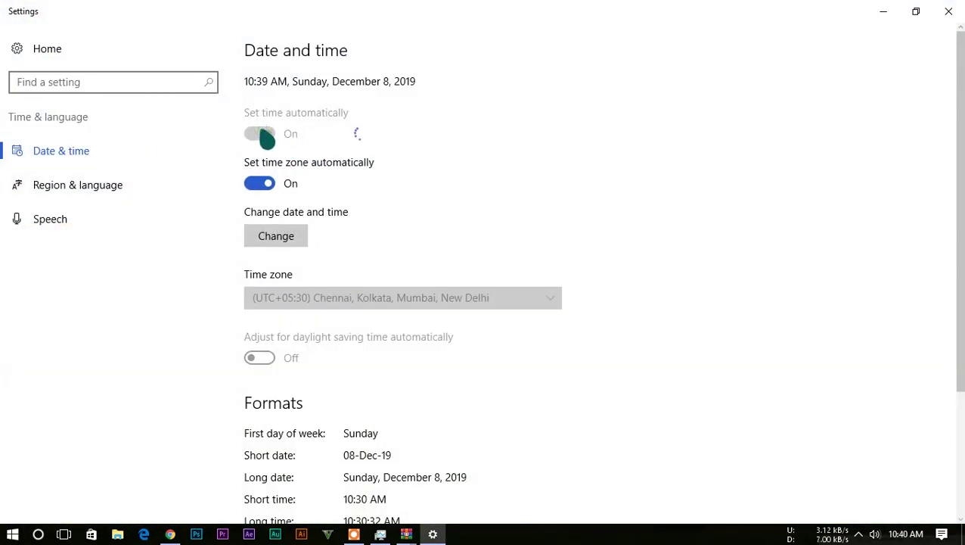
{"action": "left_click", "coordinate": [267, 140]}
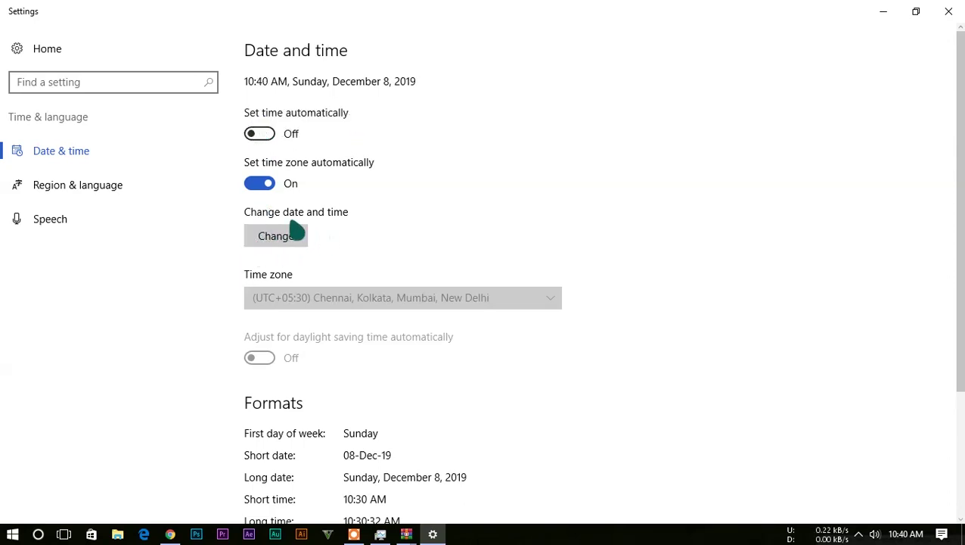
{"action": "left_click", "coordinate": [263, 243]}
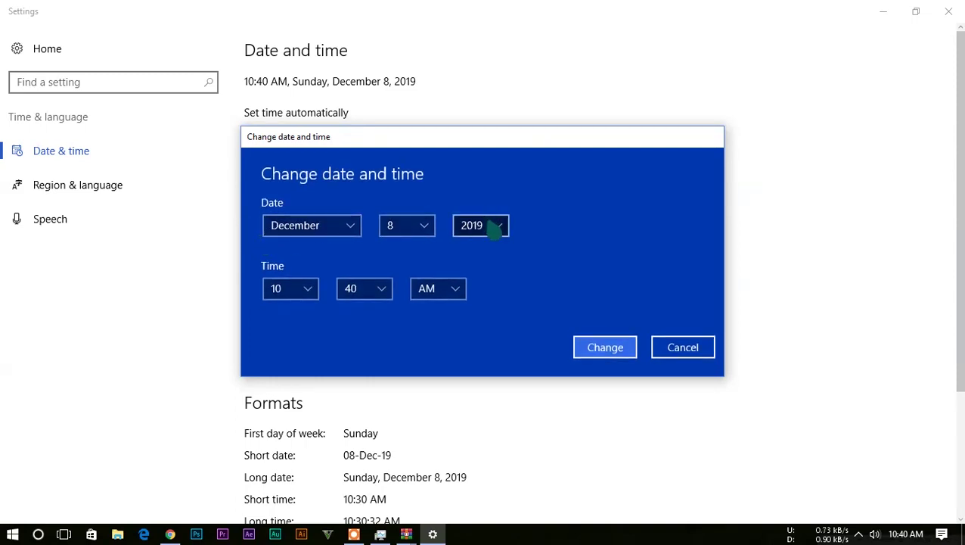
{"action": "left_click", "coordinate": [500, 231]}
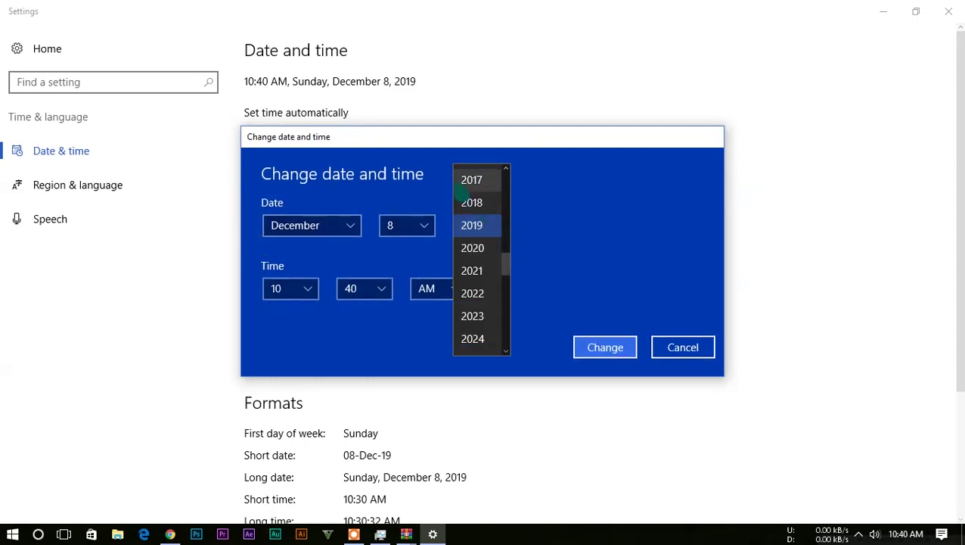
{"action": "left_click", "coordinate": [471, 180]}
{"action": "left_click", "coordinate": [617, 348]}
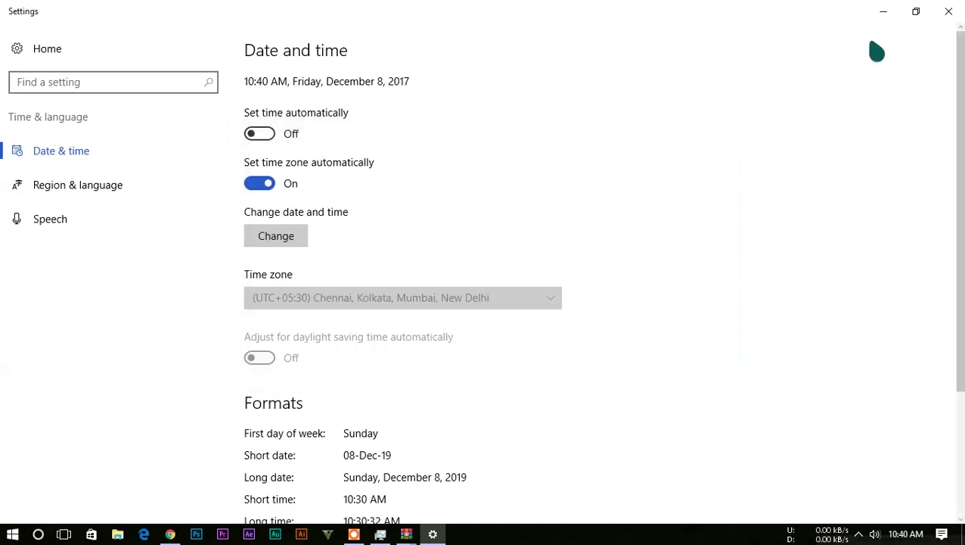
Dismiss the LedEdit-K expiry message and relaunch the program from its desktop shortcut in a maximized window.
{"action": "left_click", "coordinate": [883, 11]}
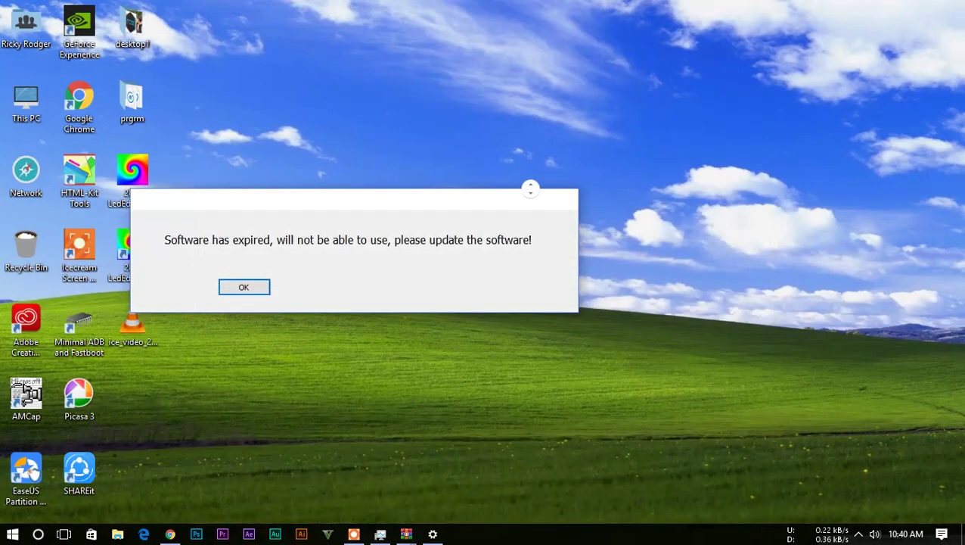
{"action": "left_click", "coordinate": [253, 291]}
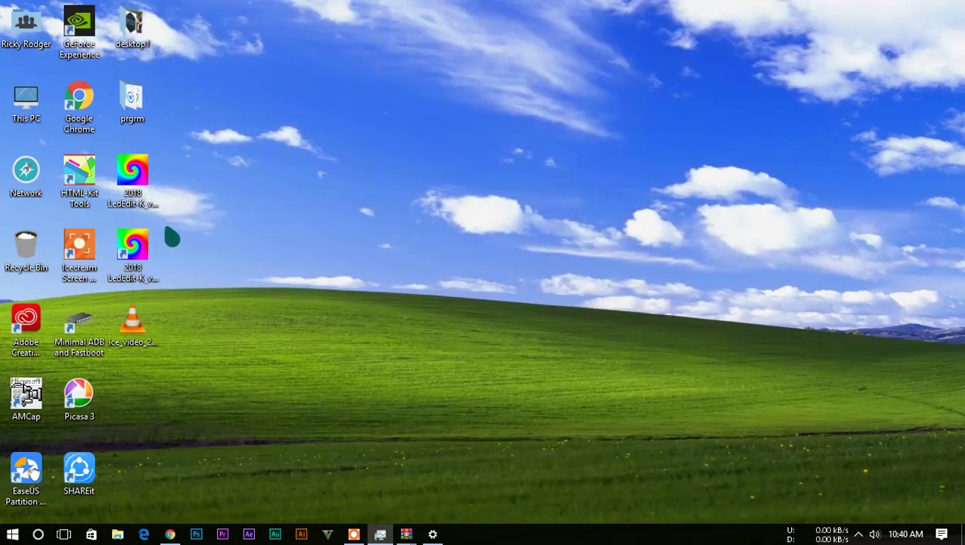
{"action": "left_click", "coordinate": [147, 261]}
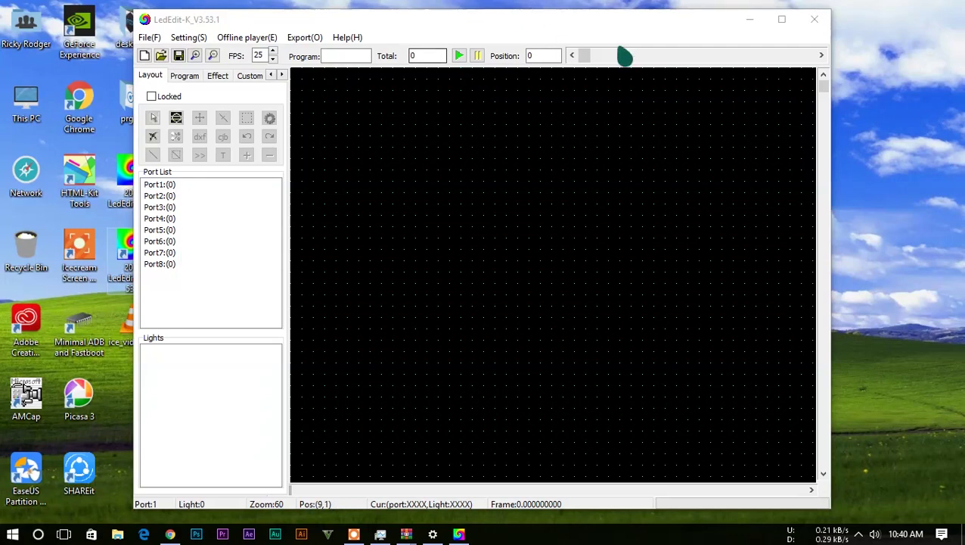
{"action": "left_click", "coordinate": [781, 19]}
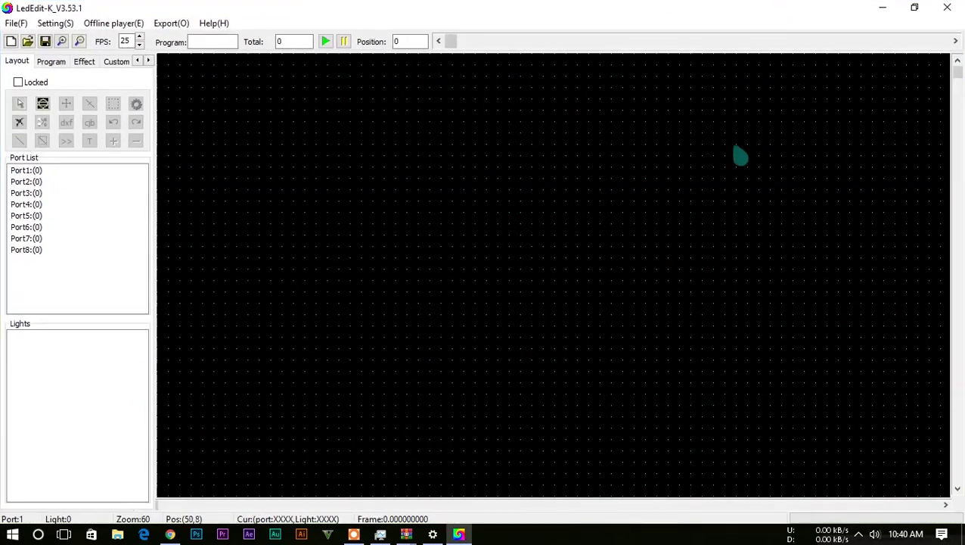